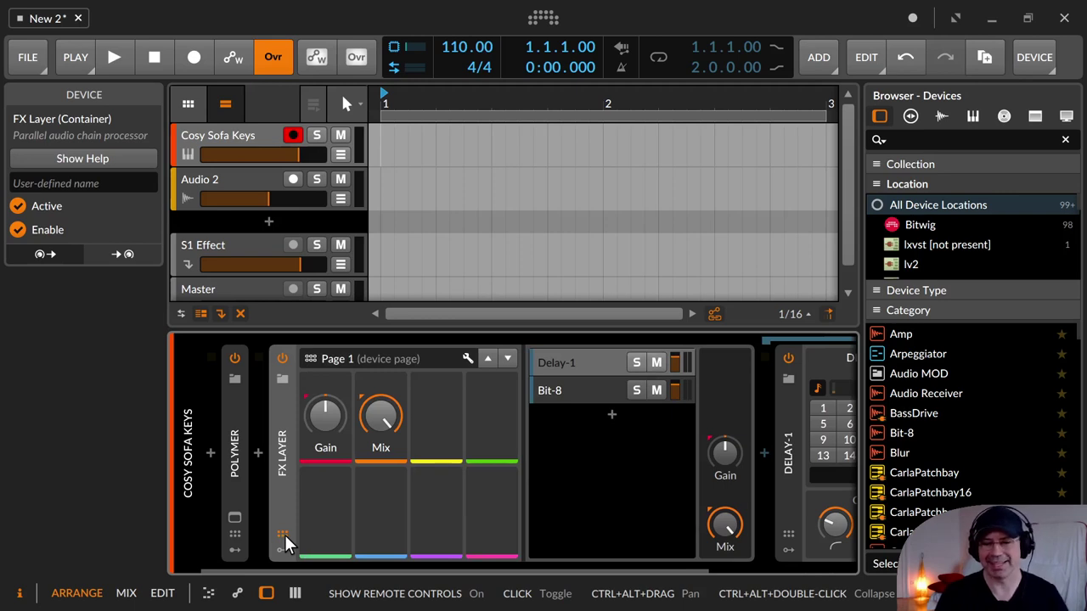
- Hide the remote controls and the modulator slots of the FX Layer device
left_click(284, 534)
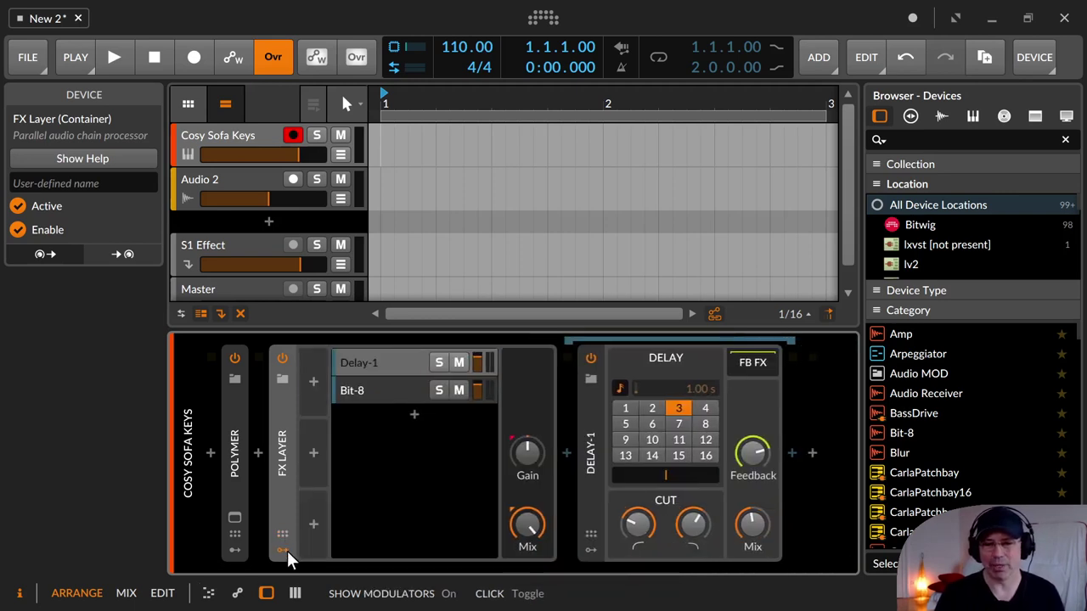
left_click(287, 551)
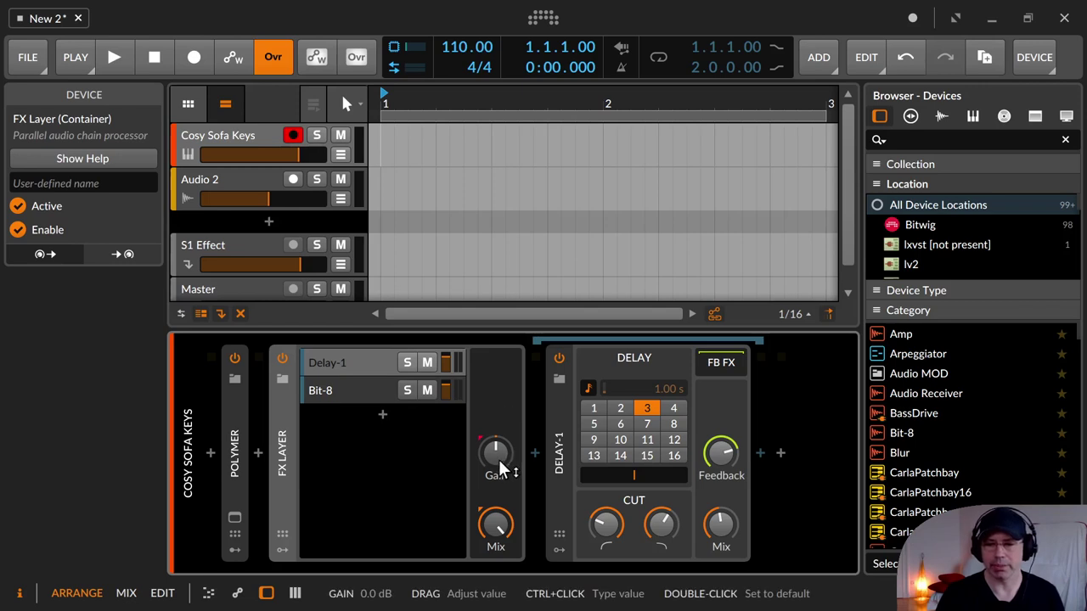
- Try the FX Layer's Gain, lower its Mix to about 1 %, raise it to about 50 %, and return it to 100 %
left_click_drag(499, 459, 498, 383)
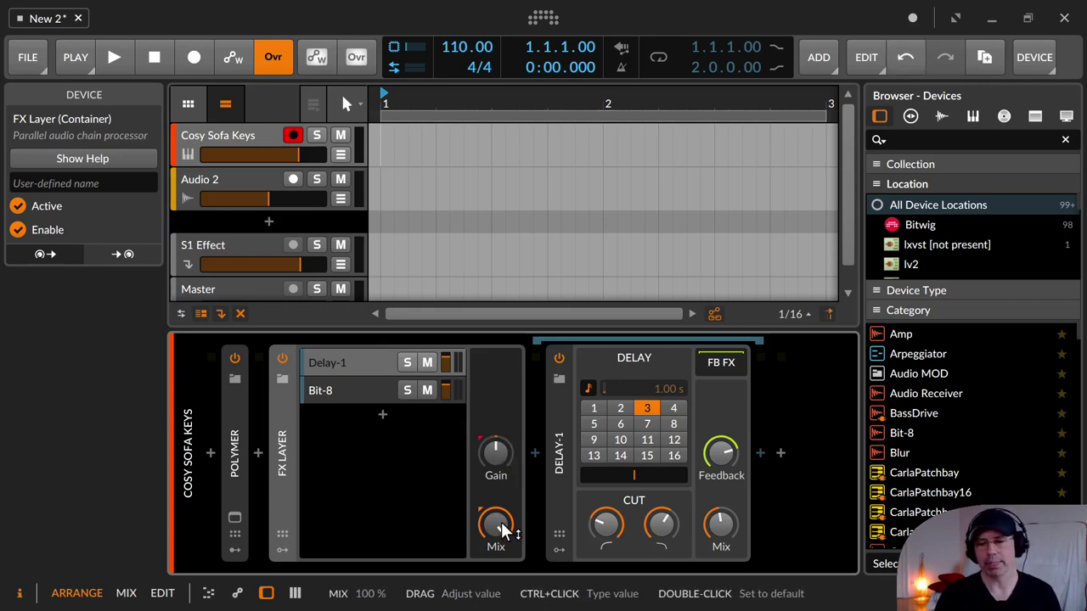
left_click_drag(502, 529, 502, 586)
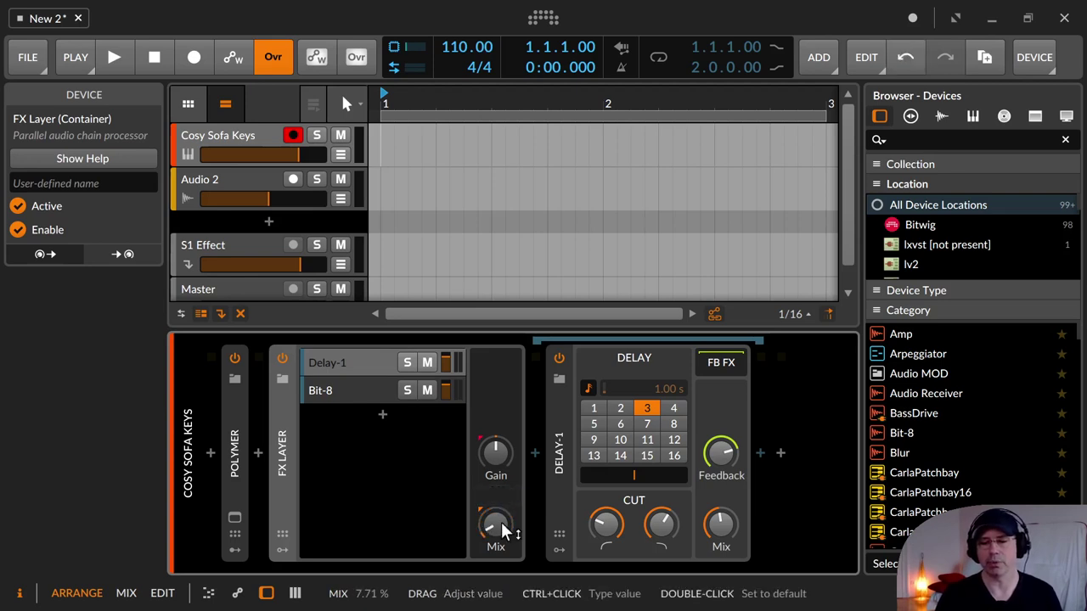
mouse_move(496, 530)
left_mouse_down()
mouse_move(496, 543)
mouse_move(492, 521)
left_mouse_up()
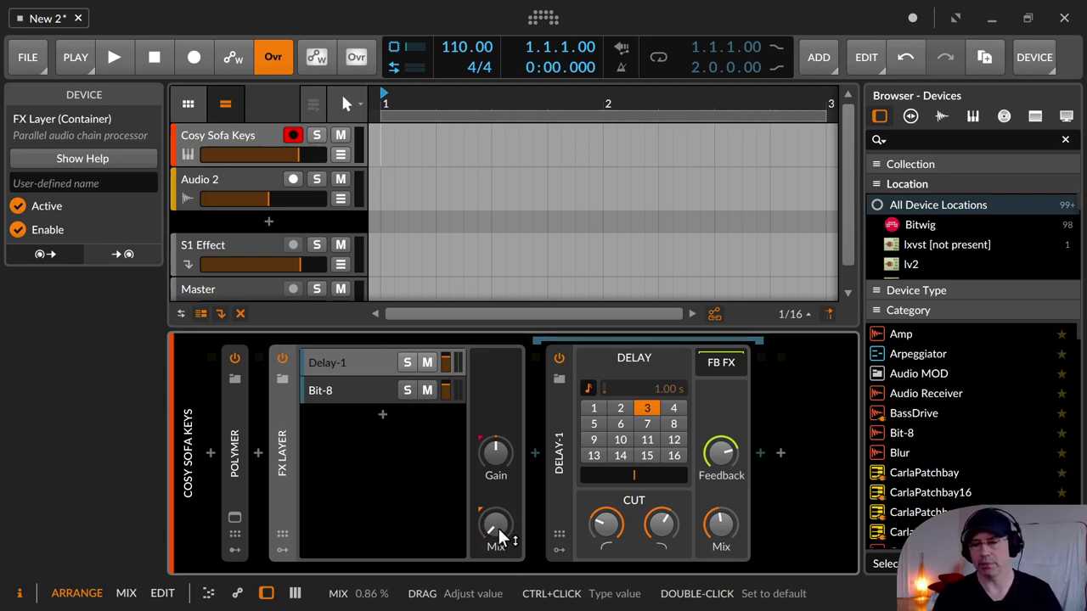
left_click_drag(498, 528, 498, 487)
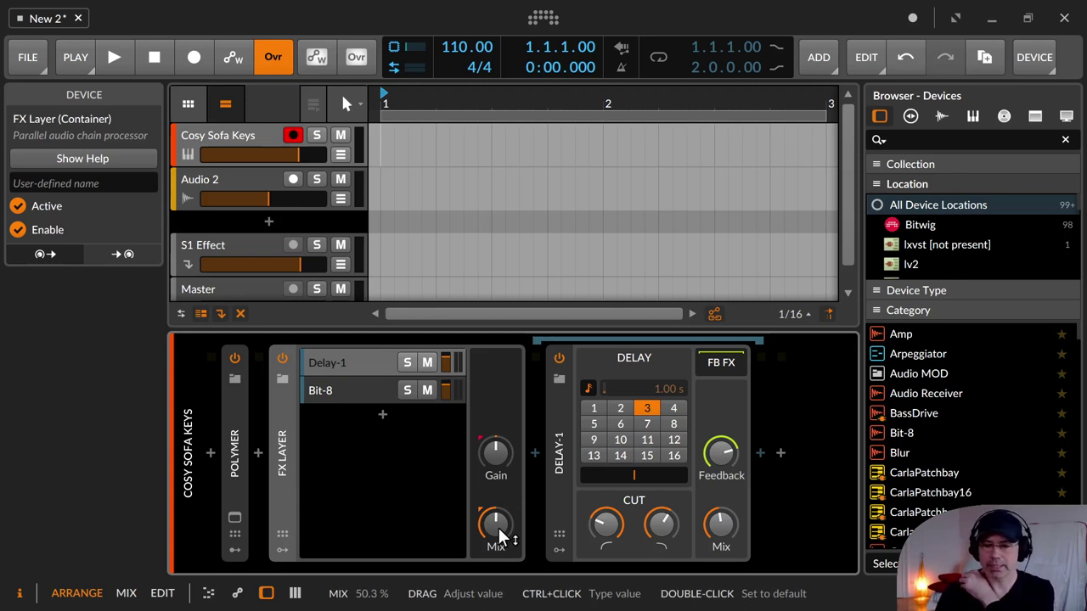
left_click_drag(498, 526, 499, 528)
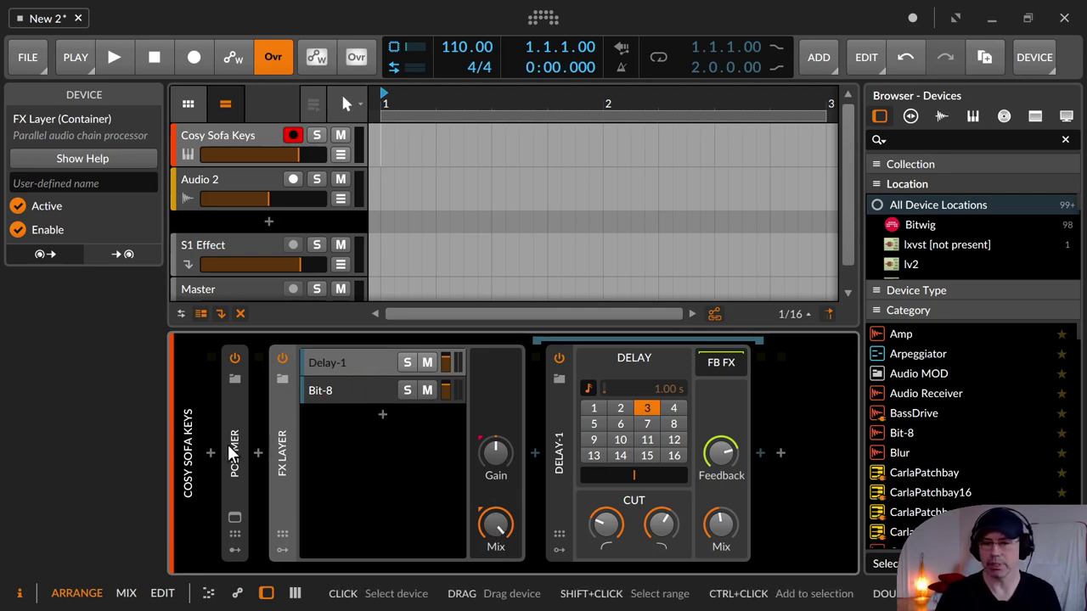
- Examine the devices inside the Delay-1 and Bit-8 layers, including the devices nested after Bit-8
left_click(351, 362)
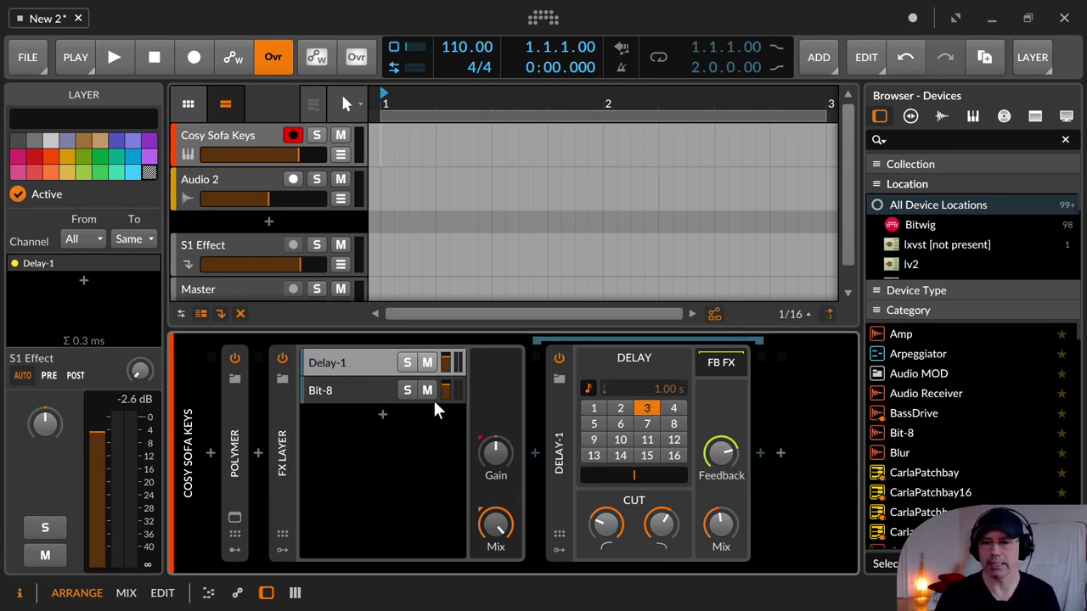
left_click(351, 391)
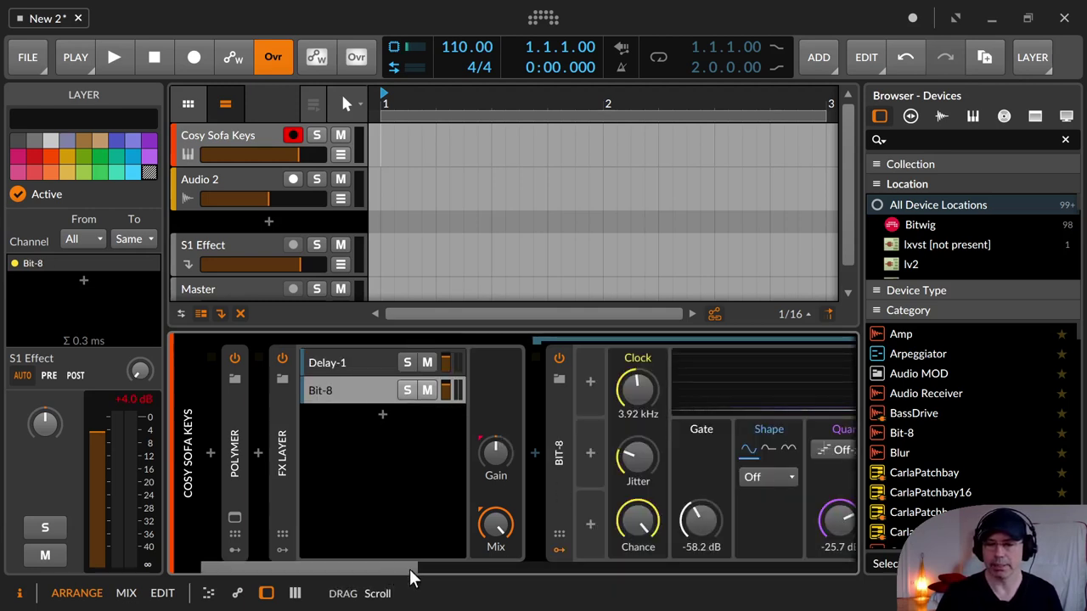
left_click_drag(410, 567, 524, 584)
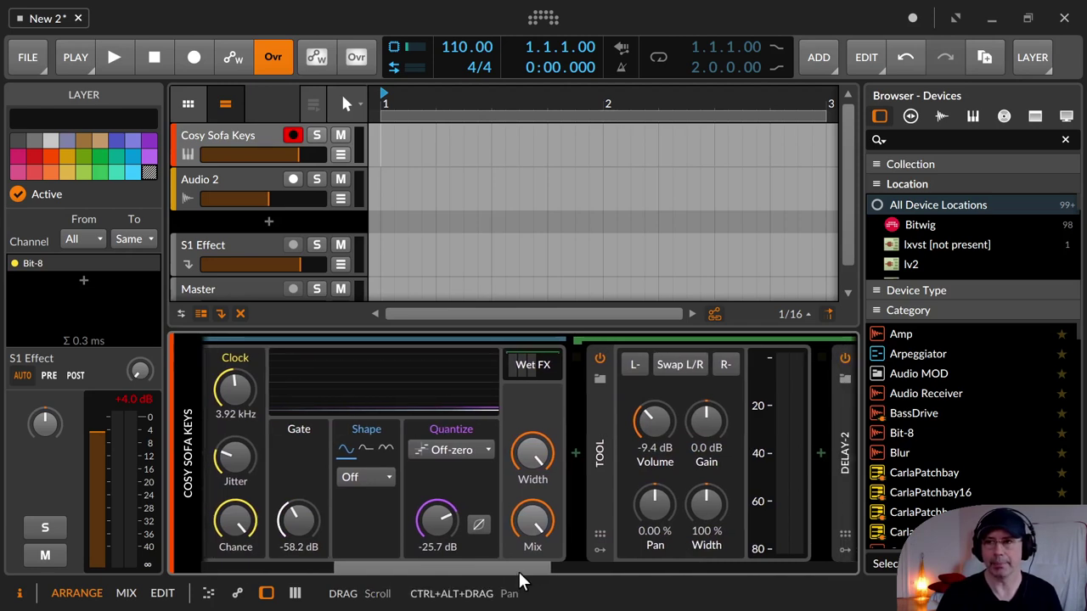
left_click_drag(521, 577, 589, 575)
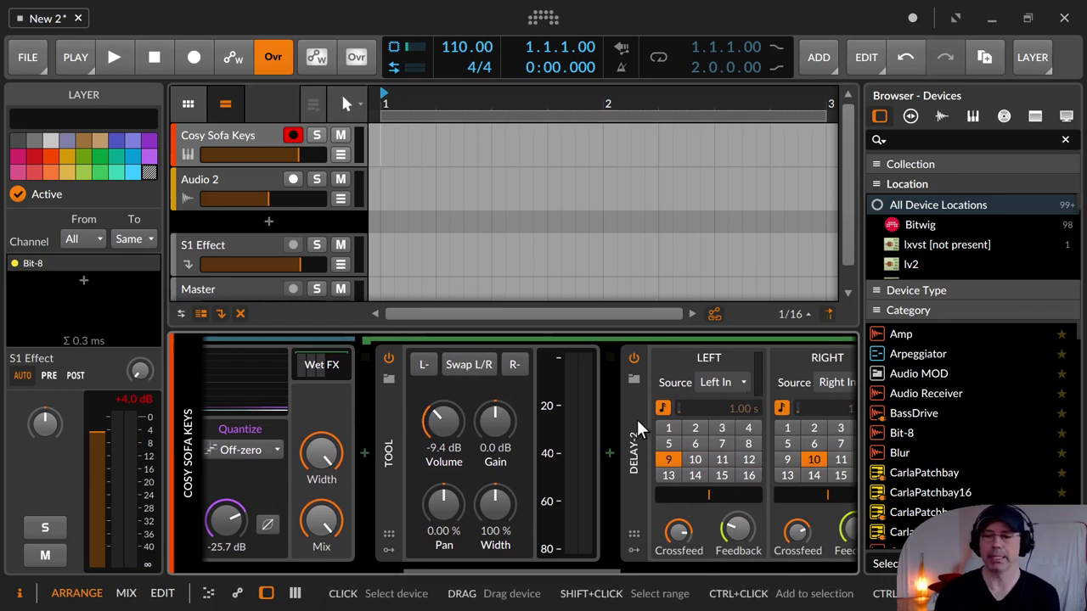
left_click_drag(555, 564, 216, 594)
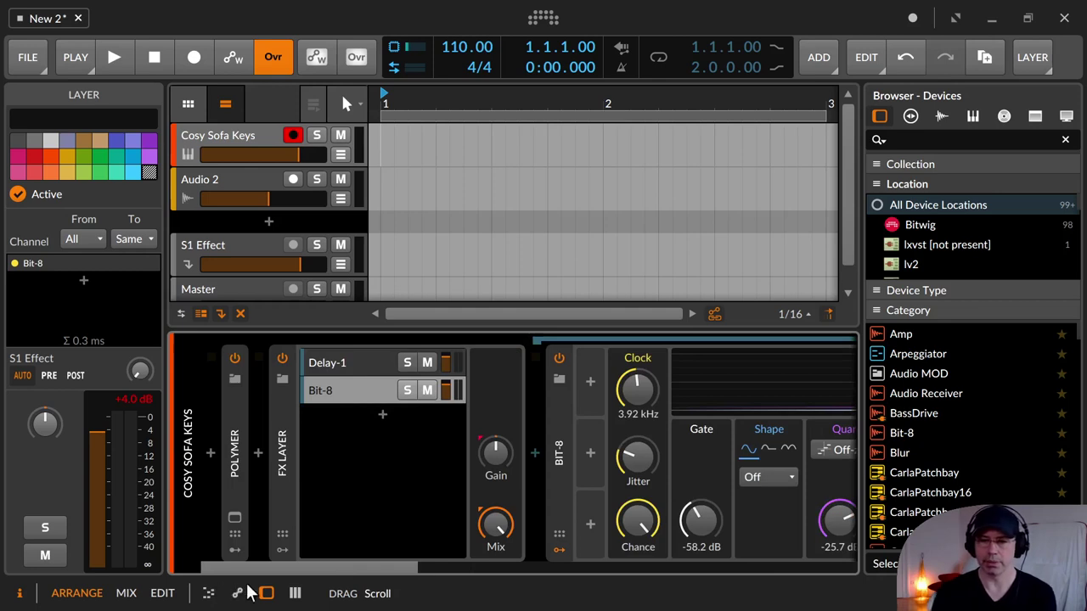
left_click_drag(336, 594, 662, 530)
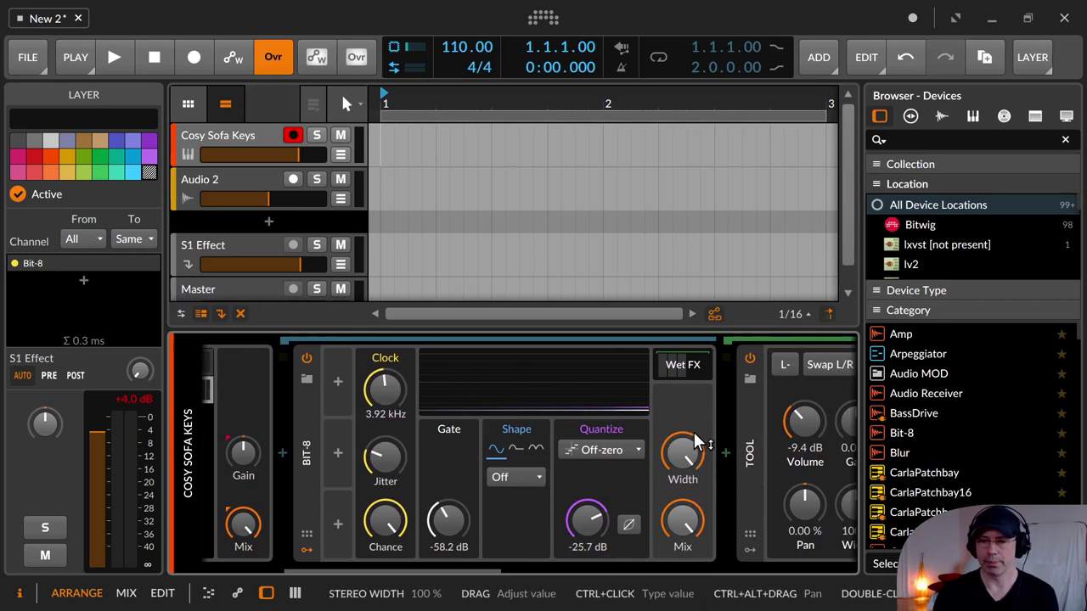
- Collapse and reopen the Wet FX chain of the Bit-8 device
left_click(660, 363)
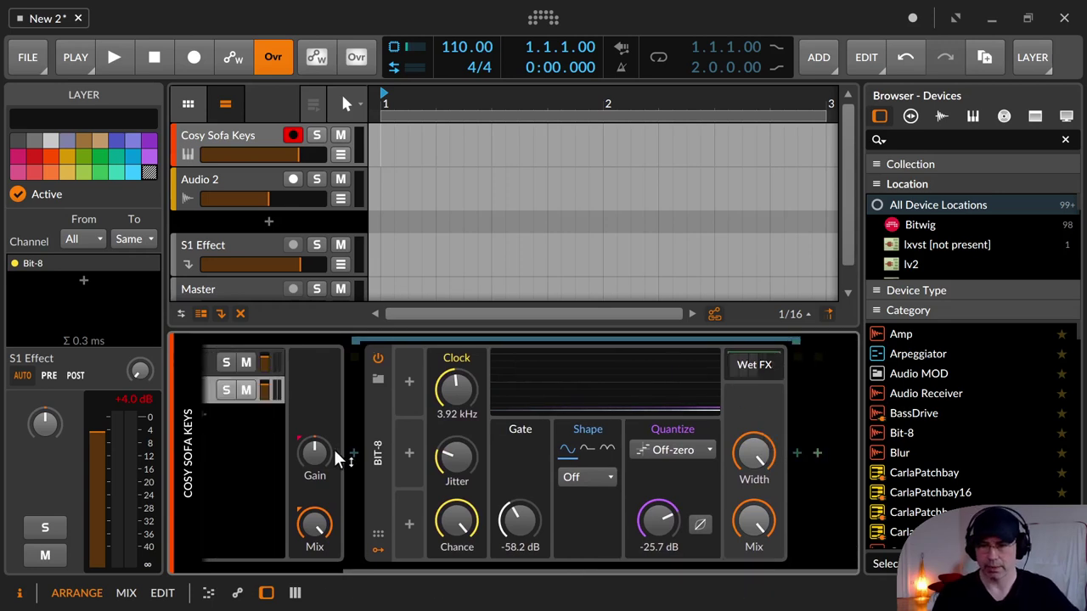
left_click(371, 449)
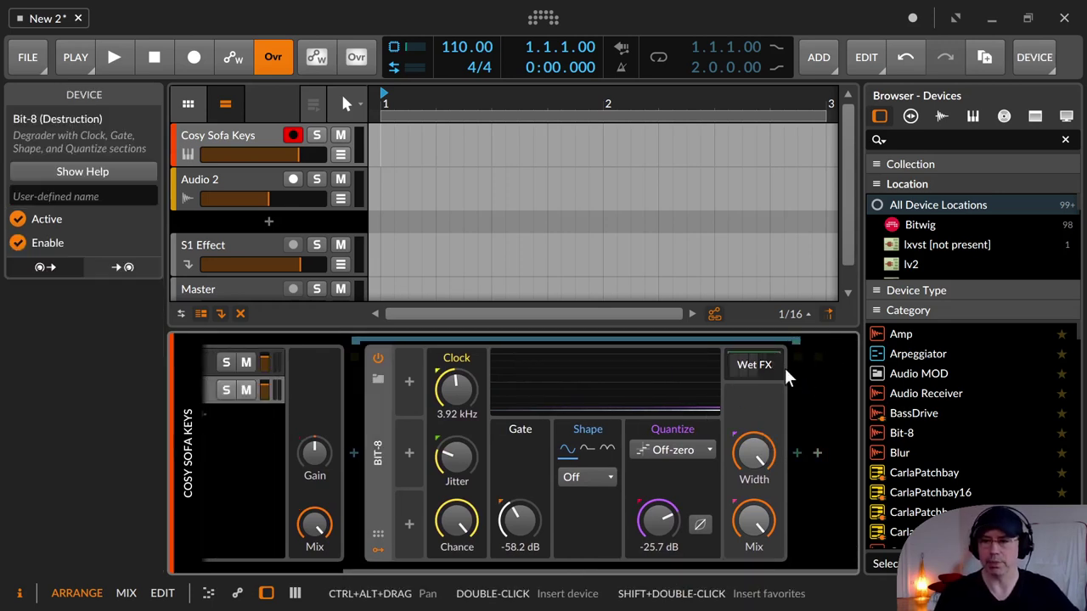
left_click(757, 367)
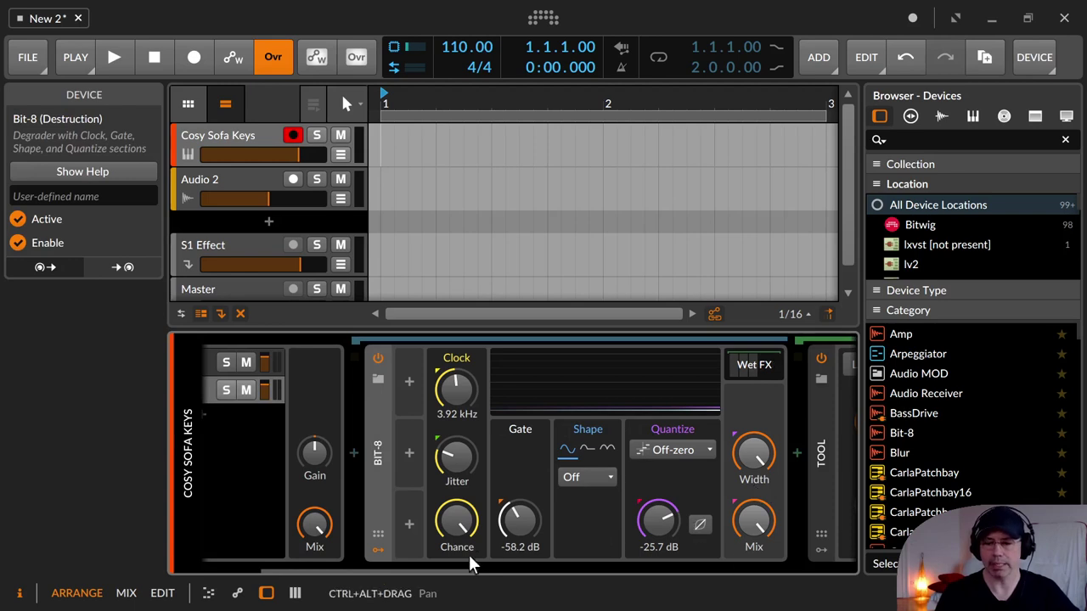
left_click_drag(444, 563, 210, 521)
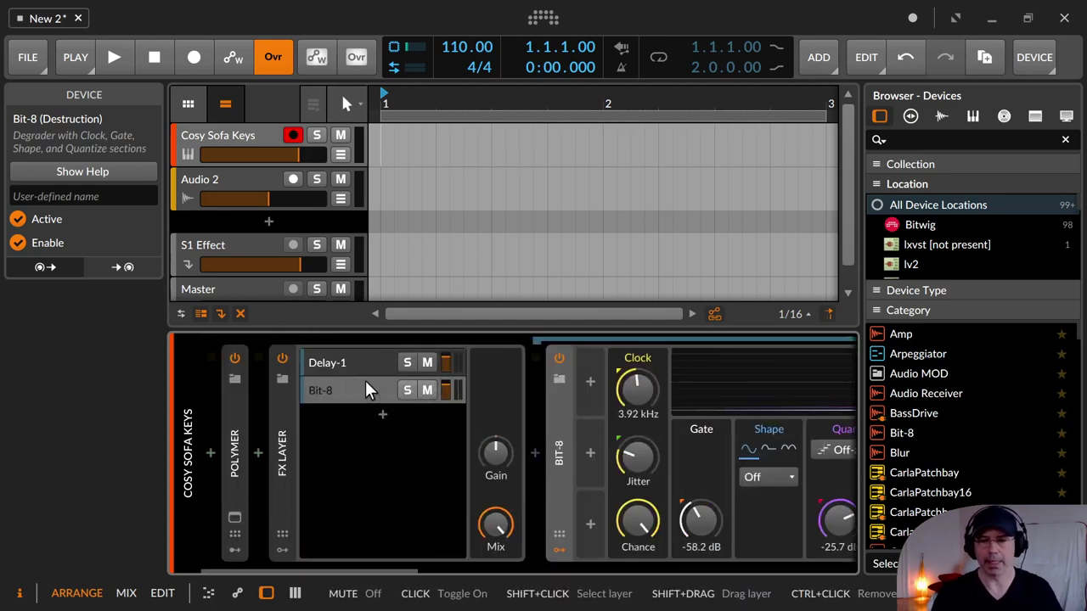
- Bypass and re-enable the FX Layer, and audition the Delay-1 and Bit-8 layers soloed in turn
left_click(285, 356)
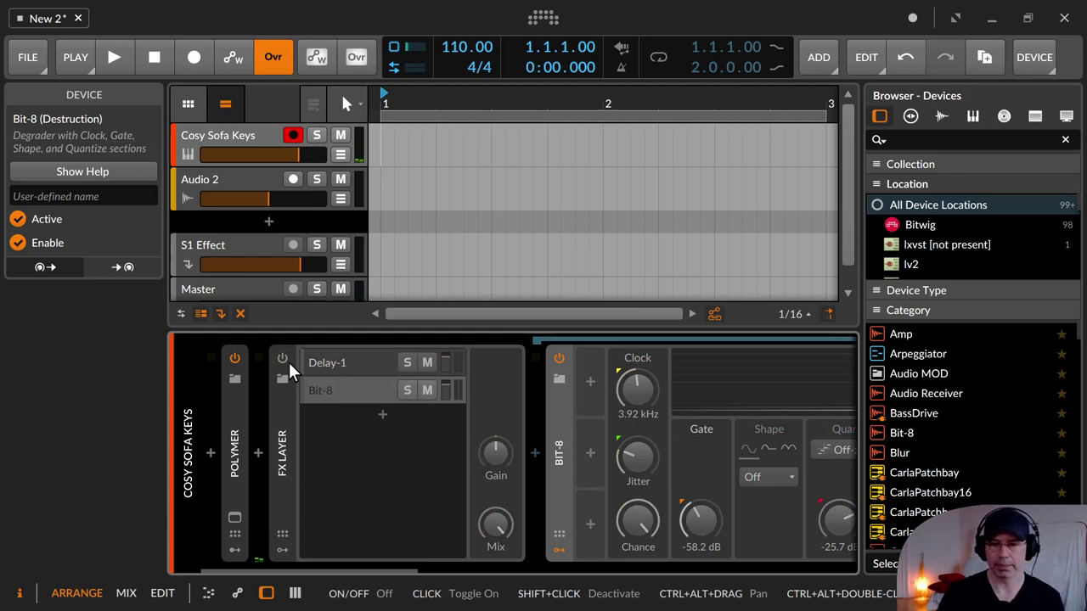
left_click(285, 359)
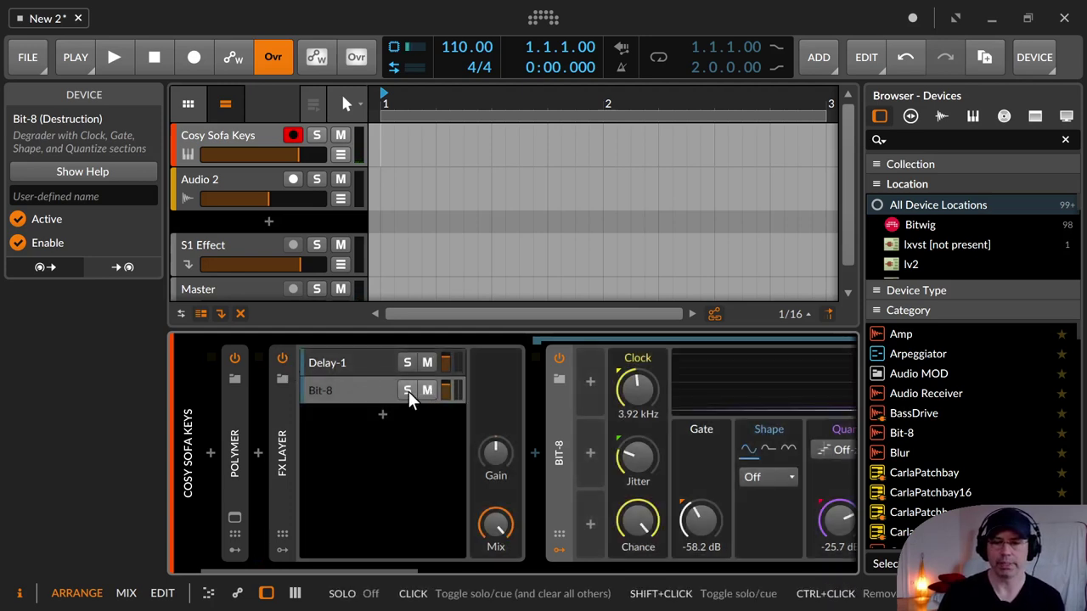
left_click(410, 360)
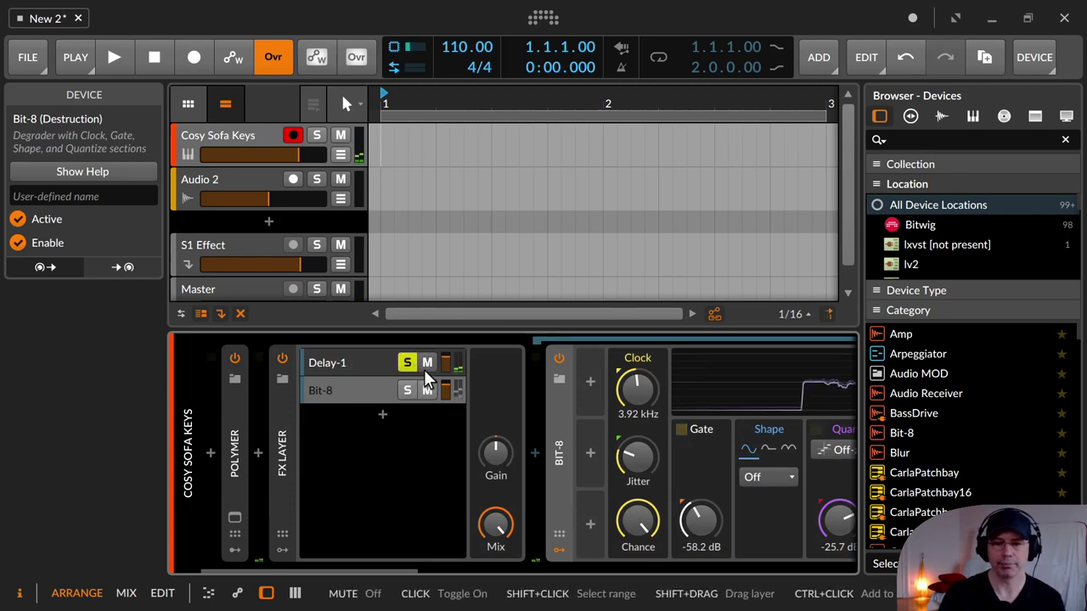
left_click(407, 390)
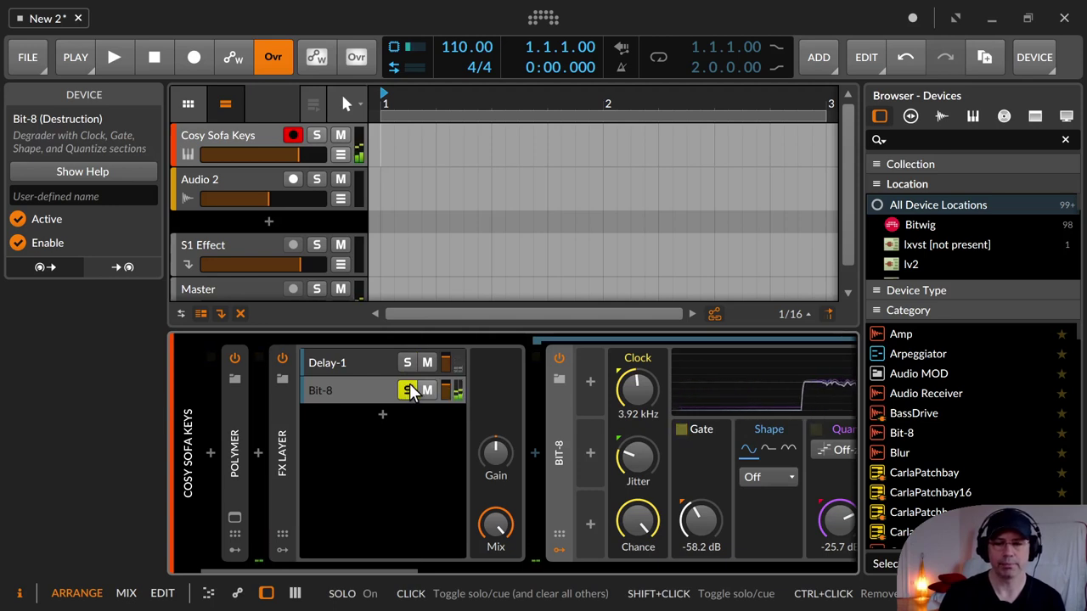
- Lower the FX Layer's Mix to about 51 %, reset it to its default, and select the Bit-8 layer
mouse_move(495, 524)
left_mouse_down()
mouse_move(496, 552)
mouse_move(496, 522)
left_mouse_up()
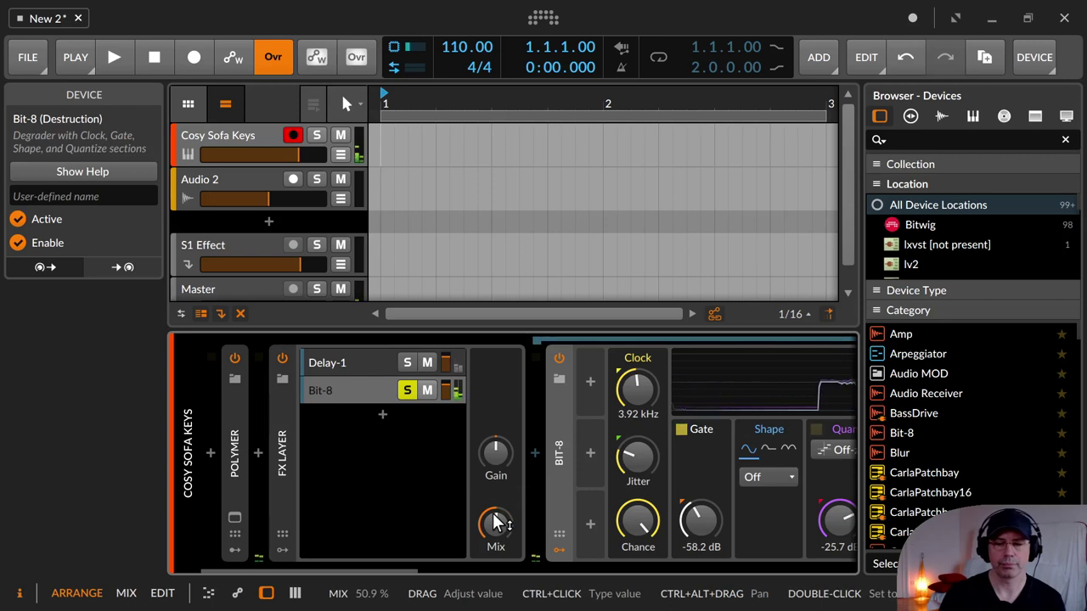
double_click(496, 524)
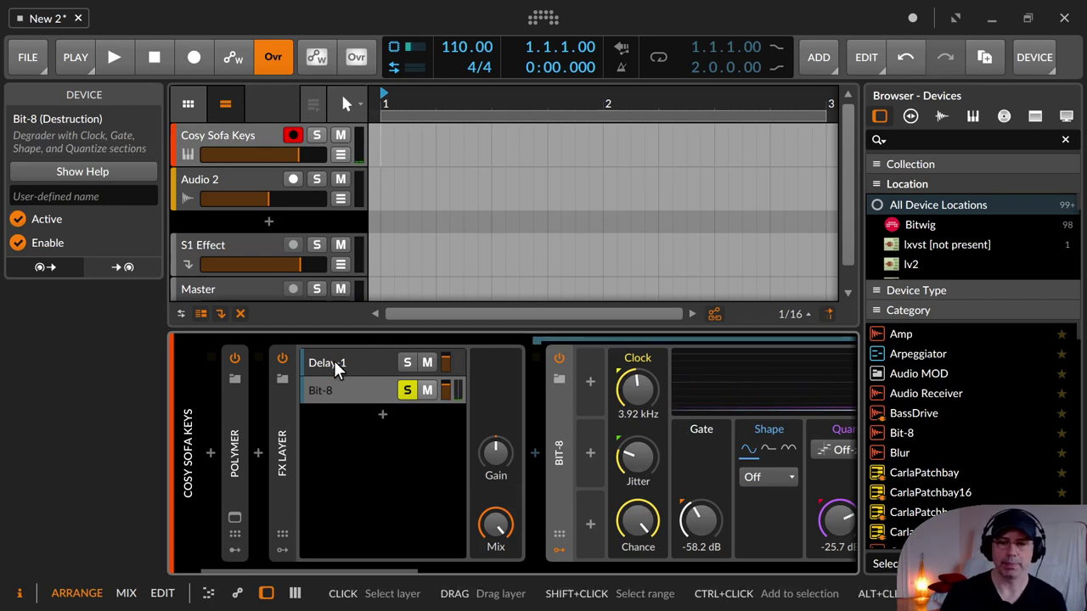
left_click(402, 438)
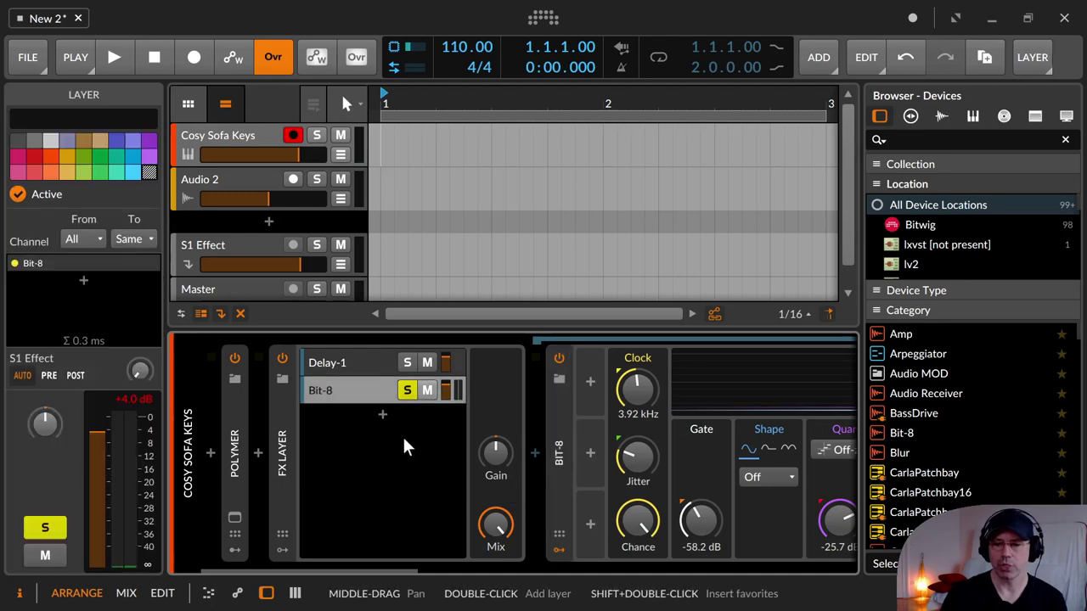
- Insert a second FX Layer device between Polymer and the existing FX Layer
left_click(258, 452)
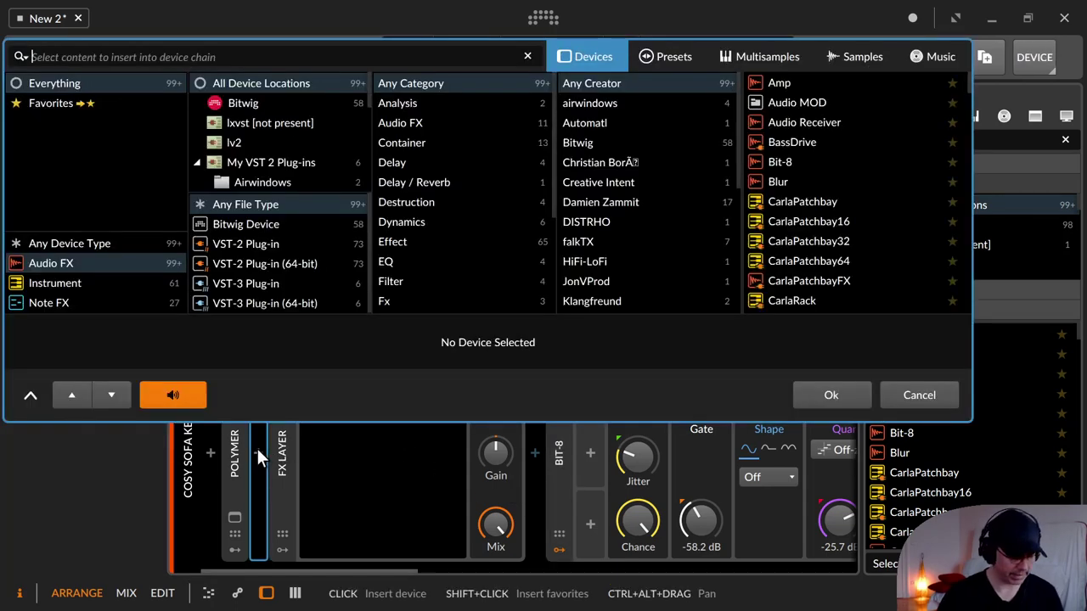
type("fy")
key("BackSpace")
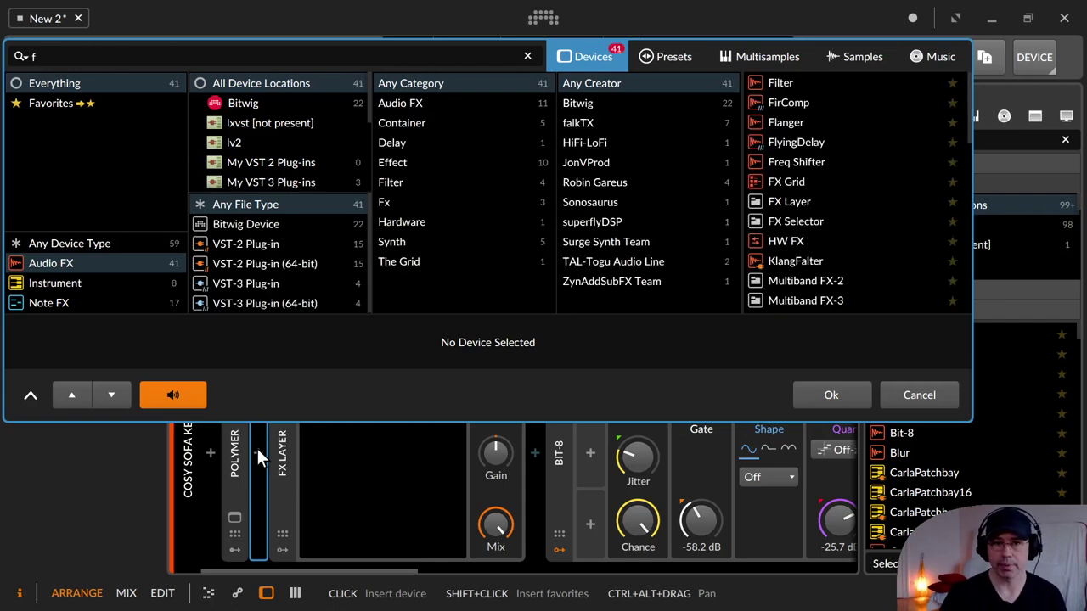
type("x")
key("Down")
key("Down")
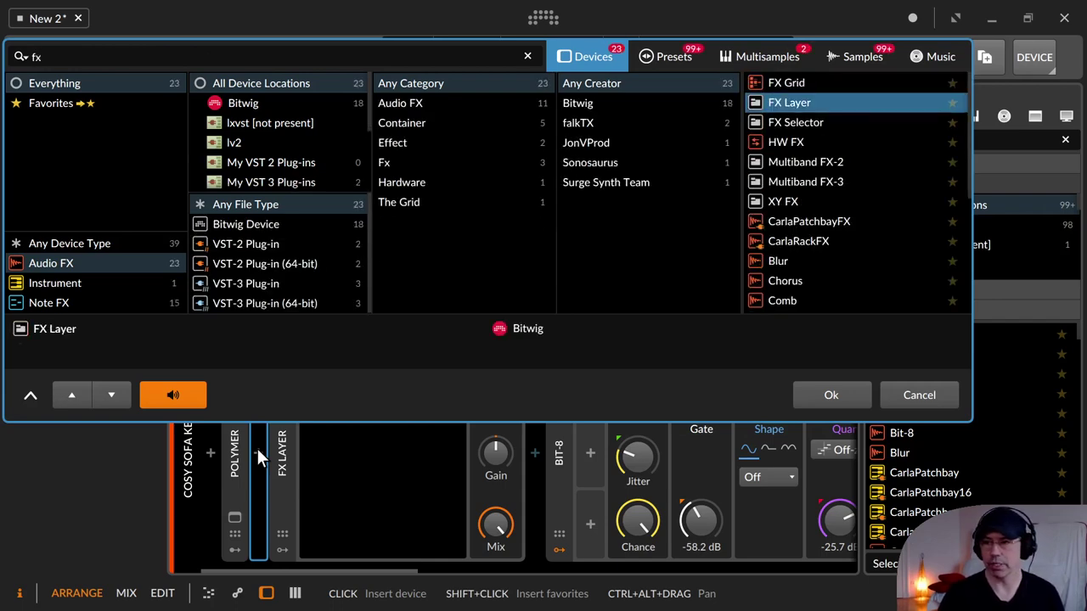
key("Return")
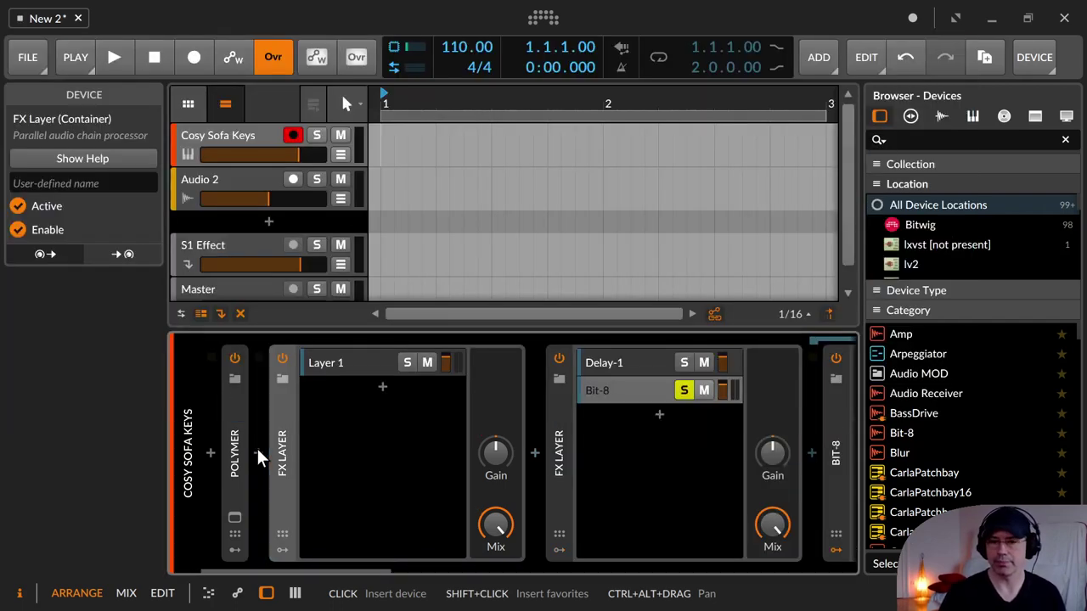
- Move Layer 1 into the FX Layer holding Delay-1 and Bit-8, placed above both, and delete the emptied FX Layer
left_click(347, 360)
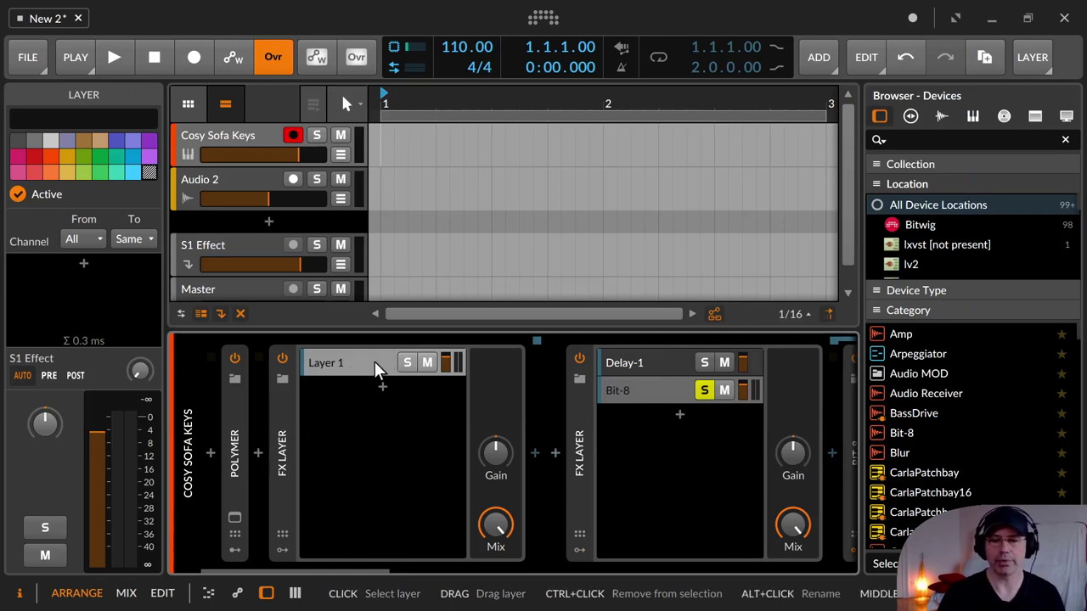
left_click_drag(372, 360, 603, 420)
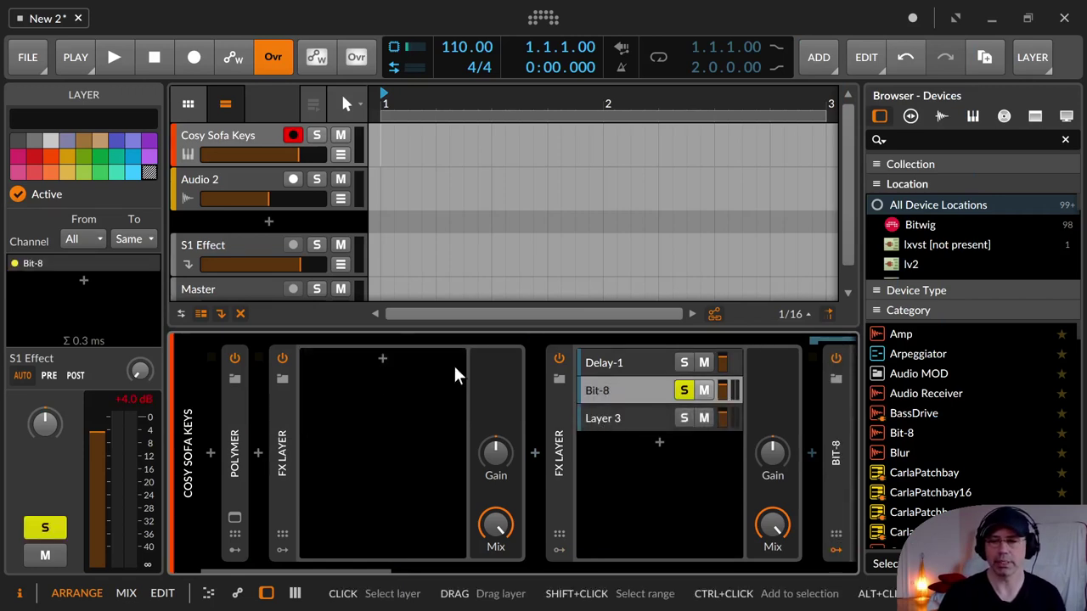
left_click(284, 433)
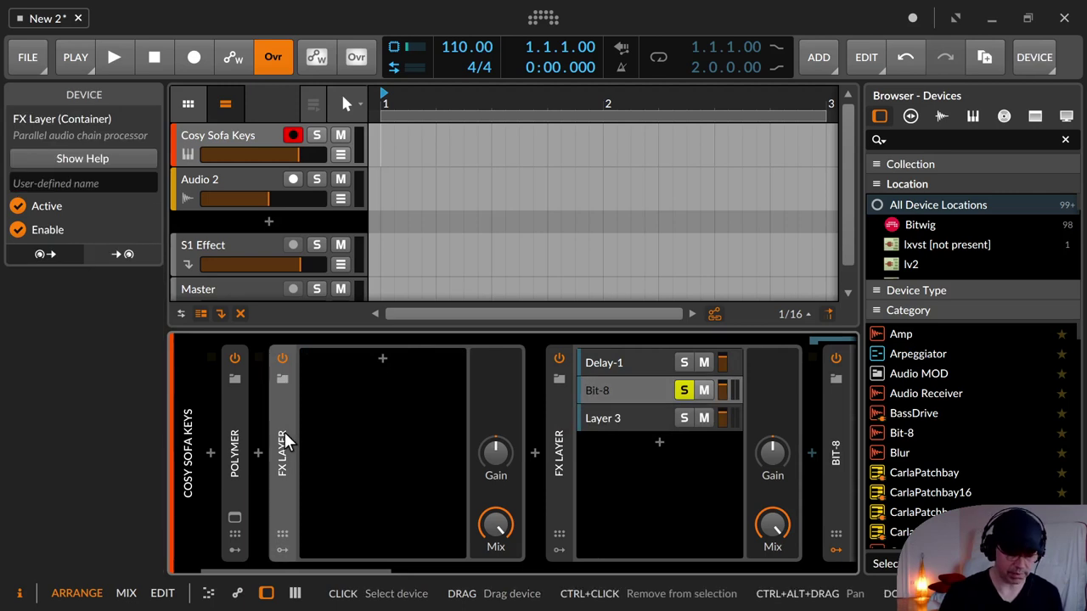
key("Delete")
left_click_drag(335, 416, 323, 356)
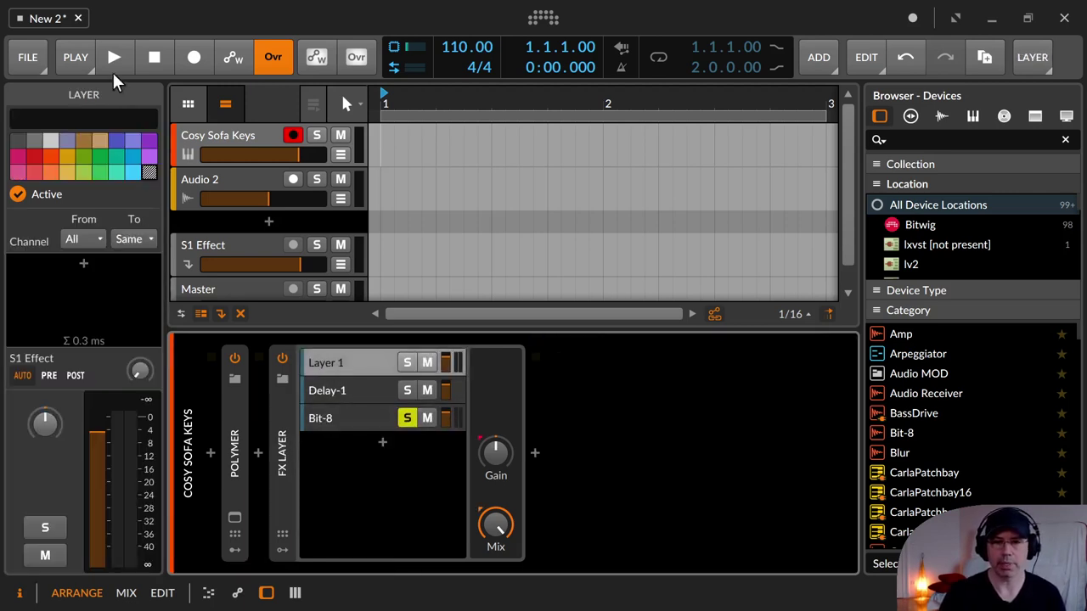
- Rename the empty layer above Delay-1 as Originalsignal and solo it
left_click(97, 111)
type("Ori")
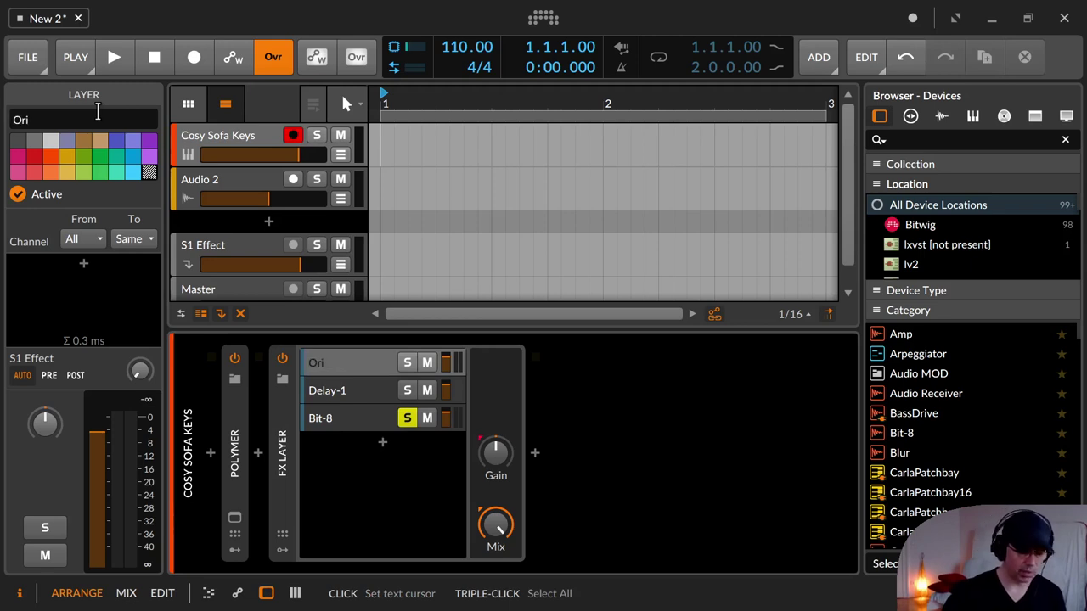
type("ginalsignal")
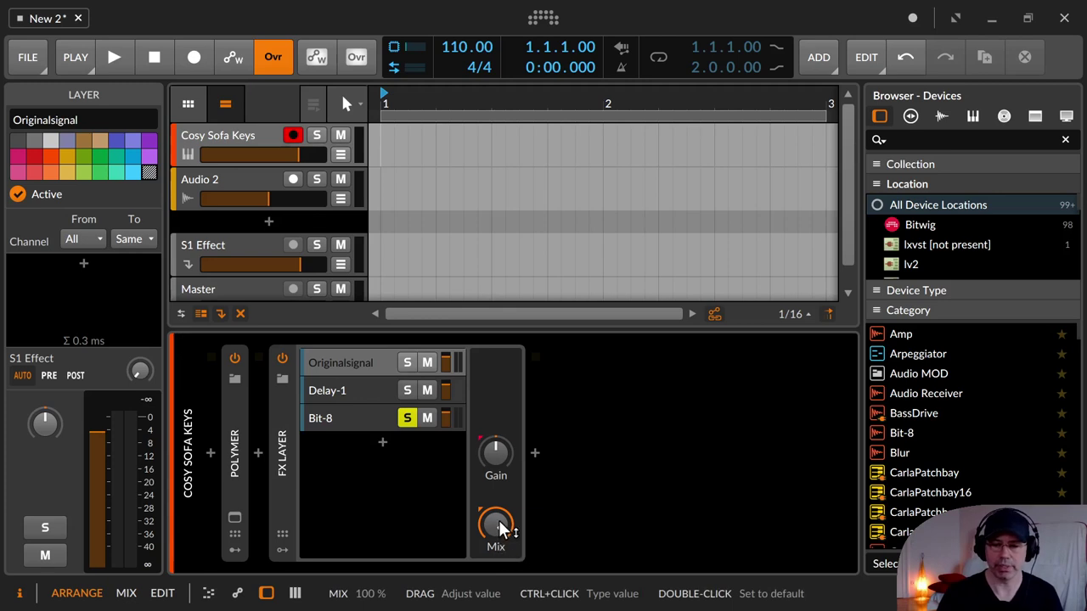
left_click(407, 363)
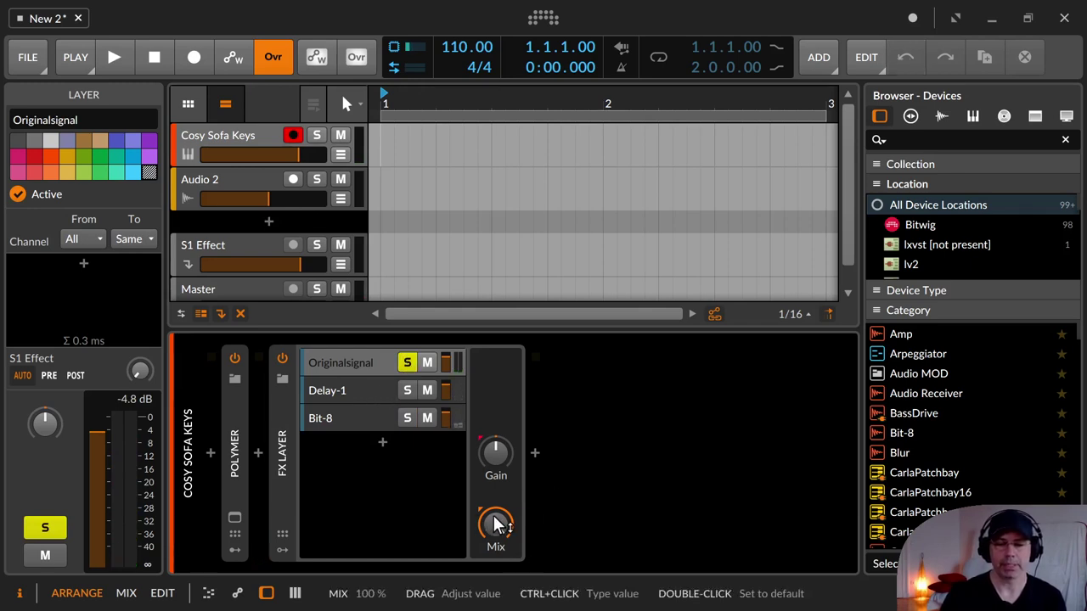
- Unsolo the Originalsignal layer and view the devices of the Delay-1 and Bit-8 layers in turn
mouse_move(496, 524)
left_mouse_down()
mouse_move(496, 576)
mouse_move(495, 535)
left_mouse_up()
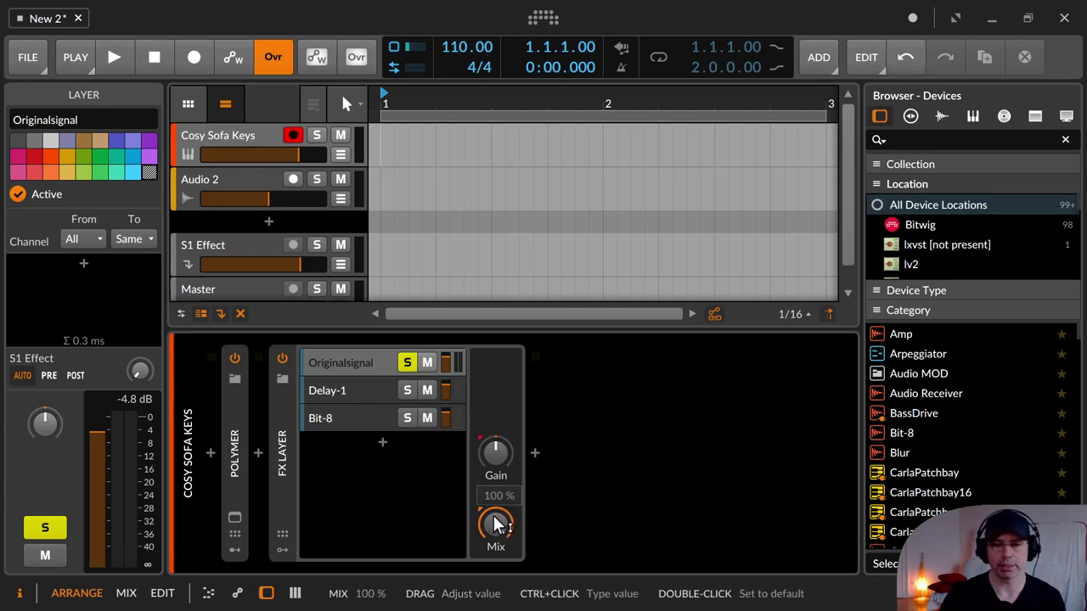
left_click(406, 362)
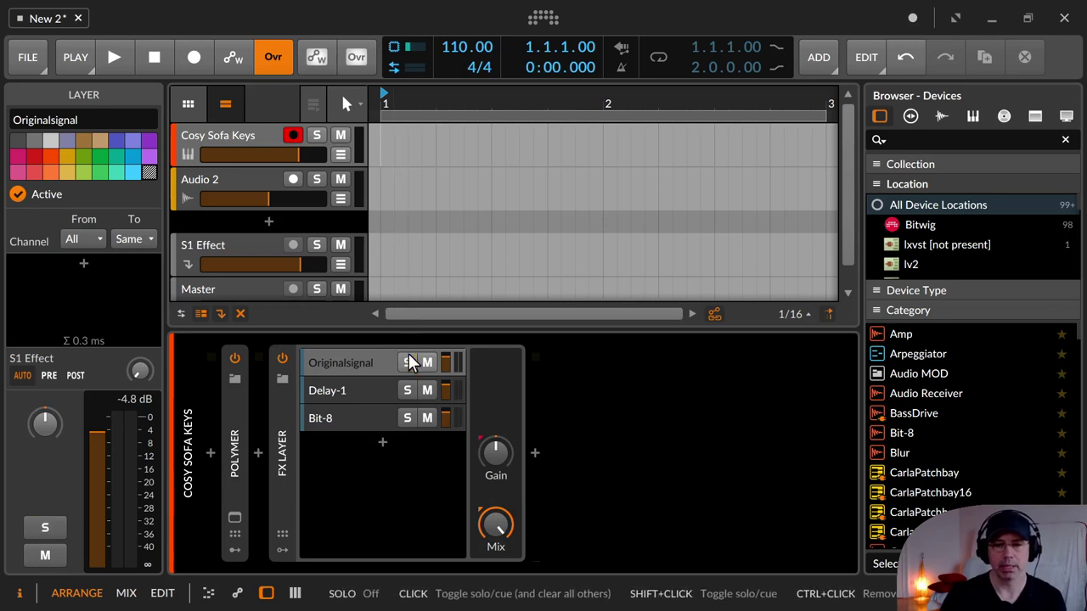
left_click(359, 390)
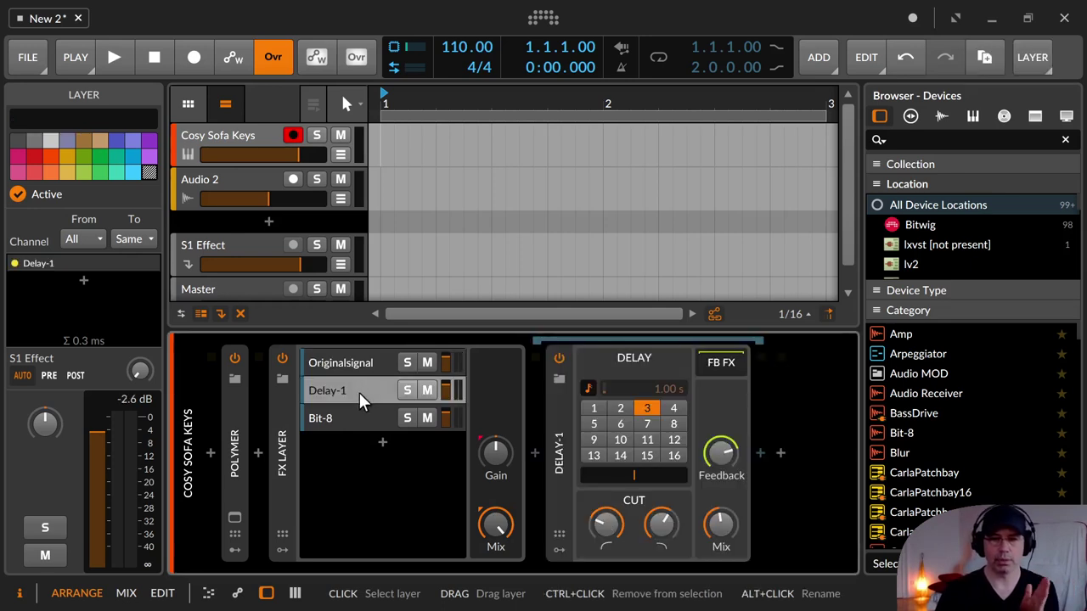
left_click(358, 421)
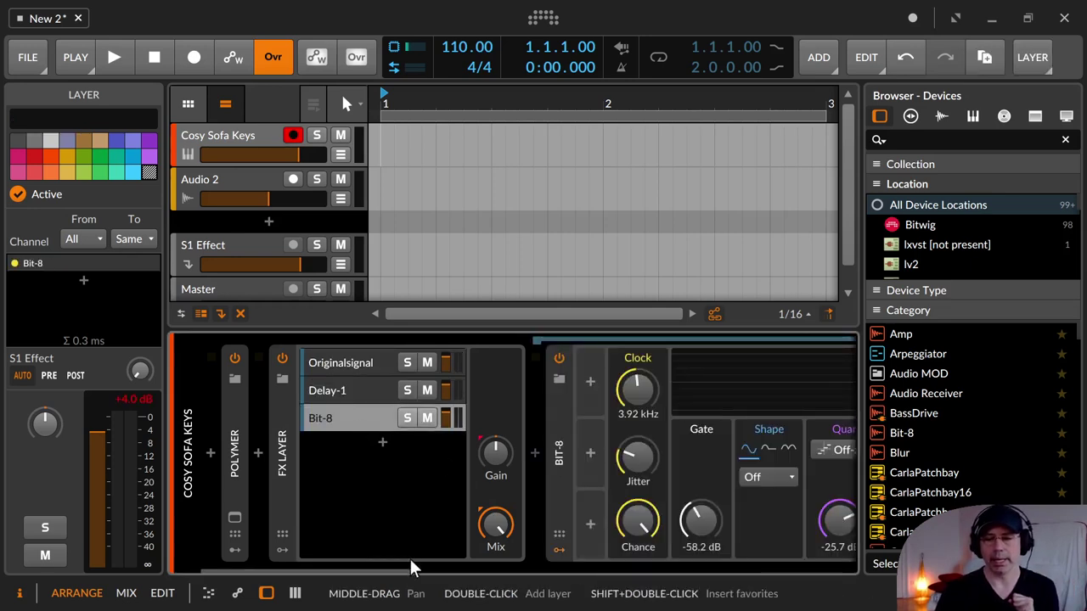
- In Bit-8's Wet FX chain, set Delay-2's delay beats to 3 for the left side and 4 for the right
left_click_drag(395, 568, 598, 586)
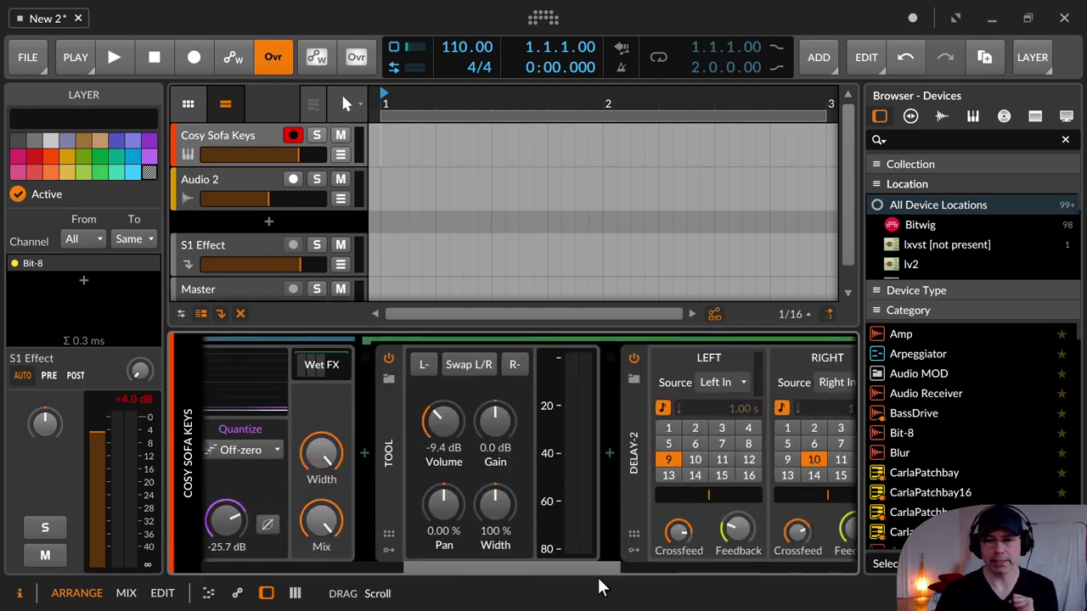
left_click_drag(597, 578, 378, 569)
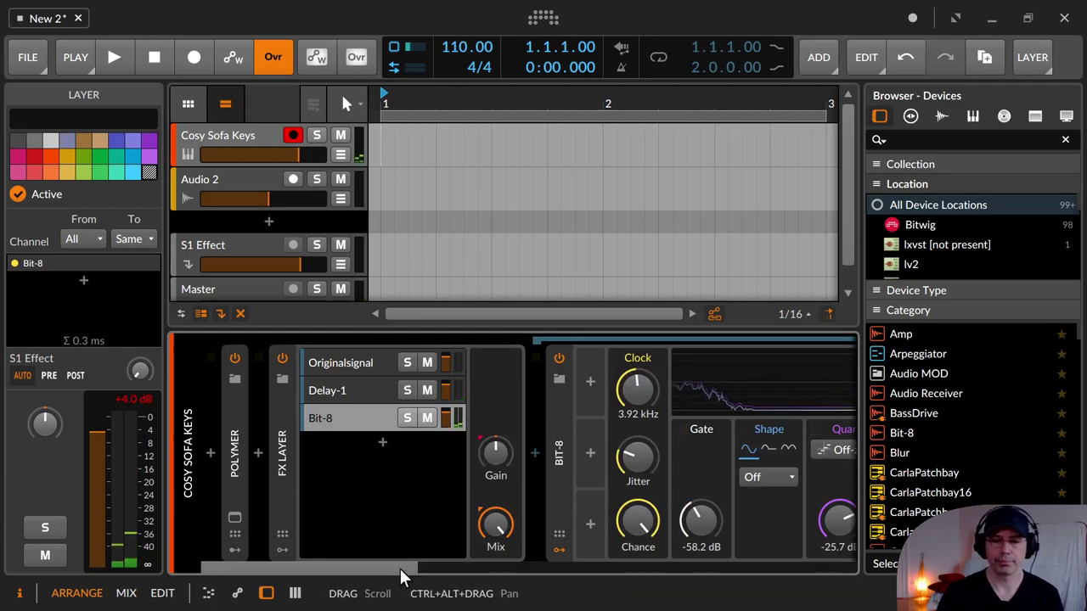
left_click_drag(399, 567, 748, 563)
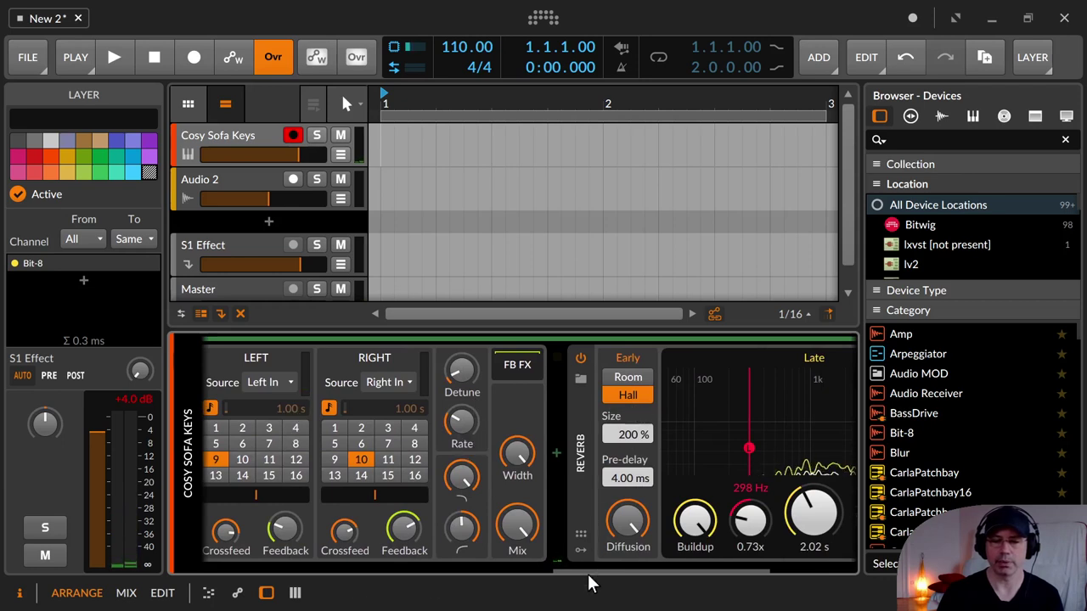
left_click_drag(589, 566, 560, 566)
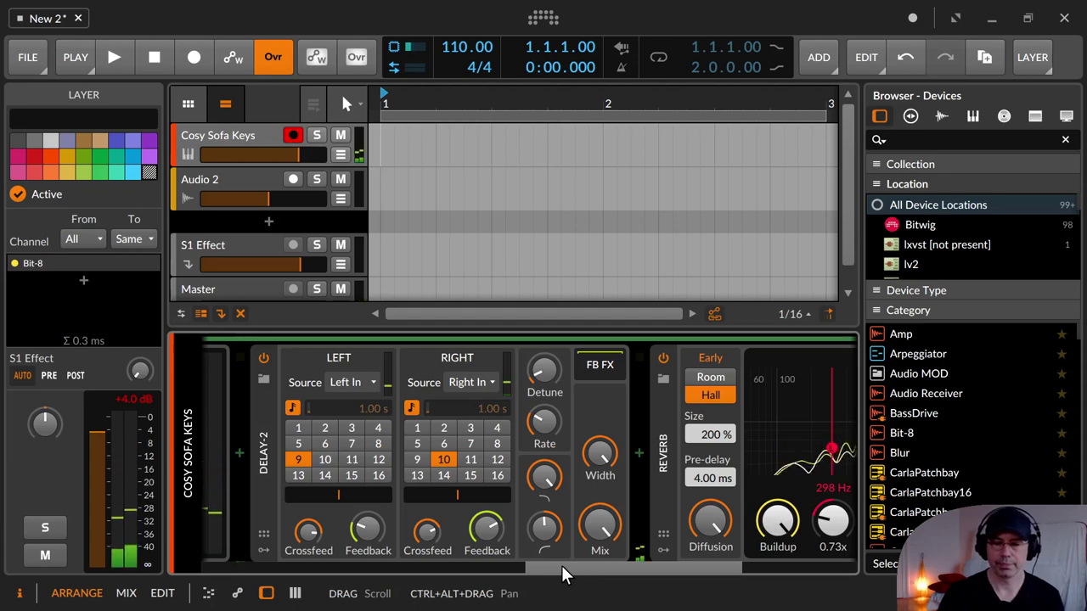
left_click_drag(561, 566, 175, 534)
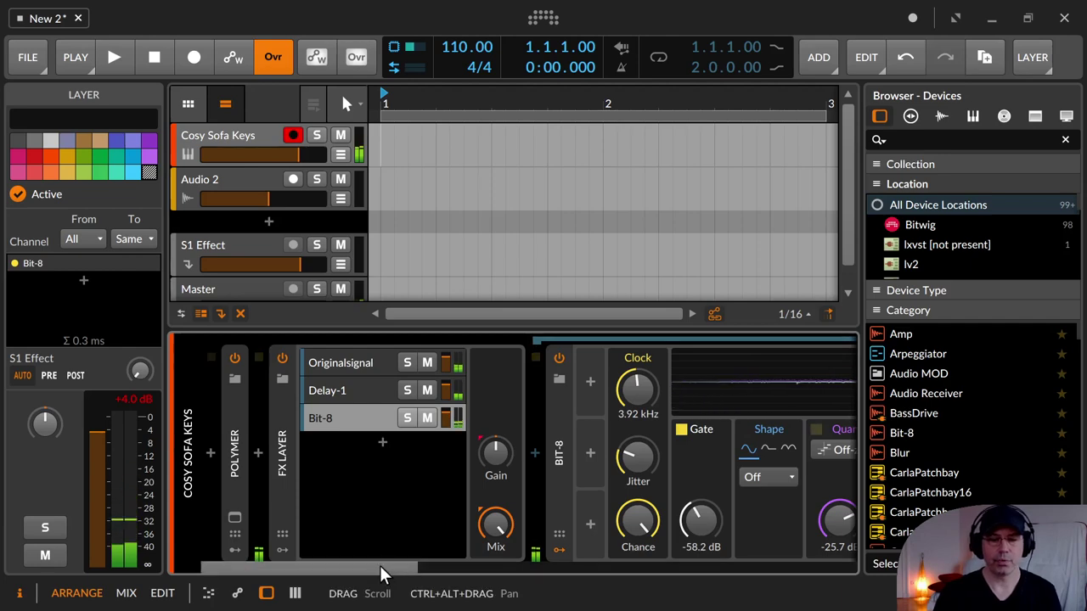
left_click_drag(380, 565, 679, 560)
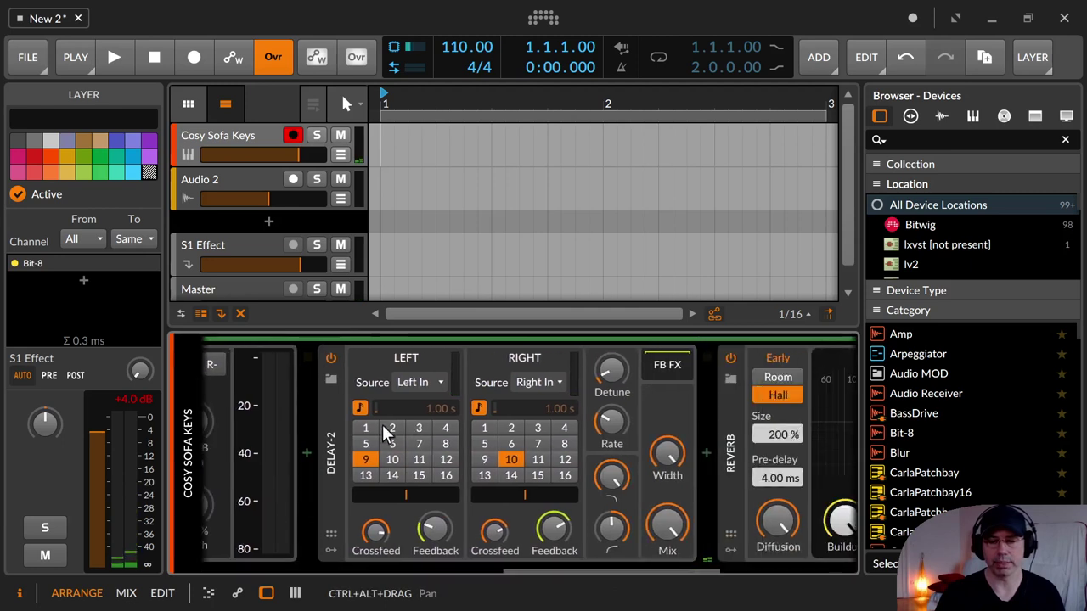
left_click(365, 443)
left_click(508, 444)
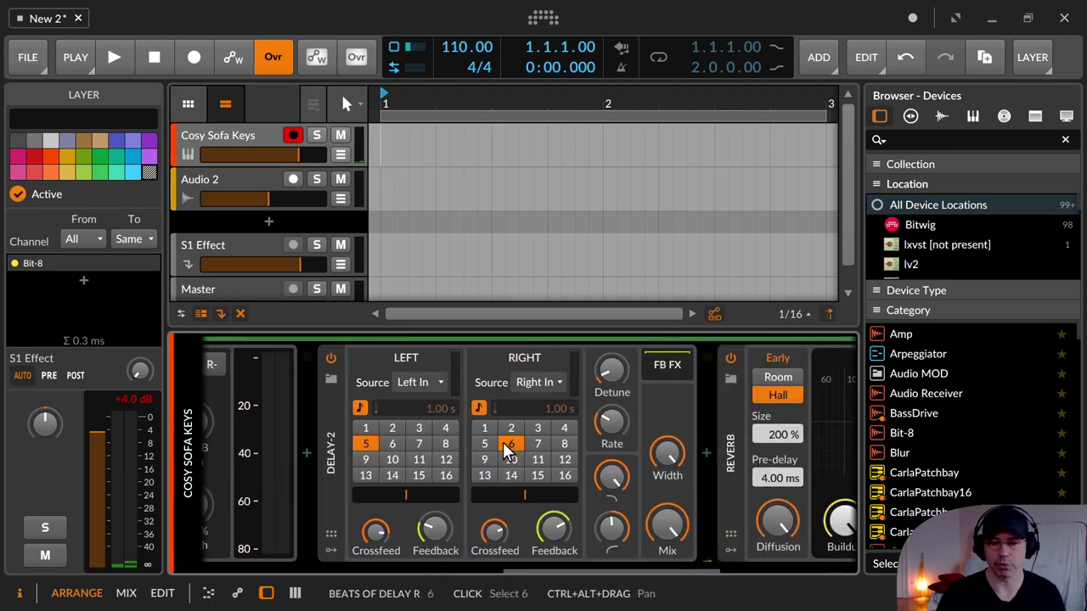
left_click(418, 428)
left_click(565, 428)
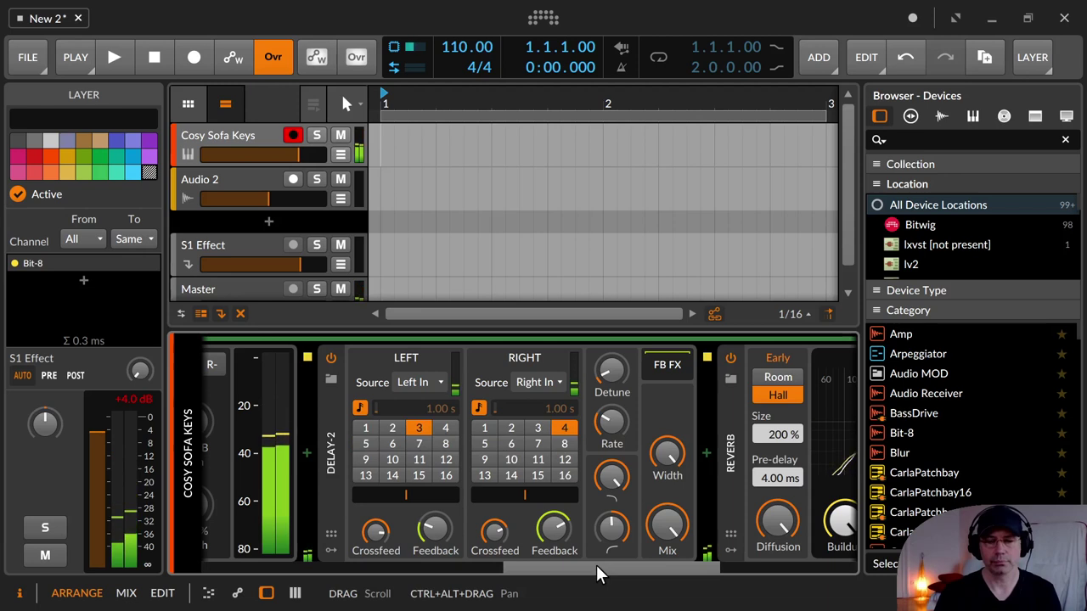
- Select the FX Layer device and view its Save Preset To Library option without saving a preset
left_click_drag(596, 565, 197, 524)
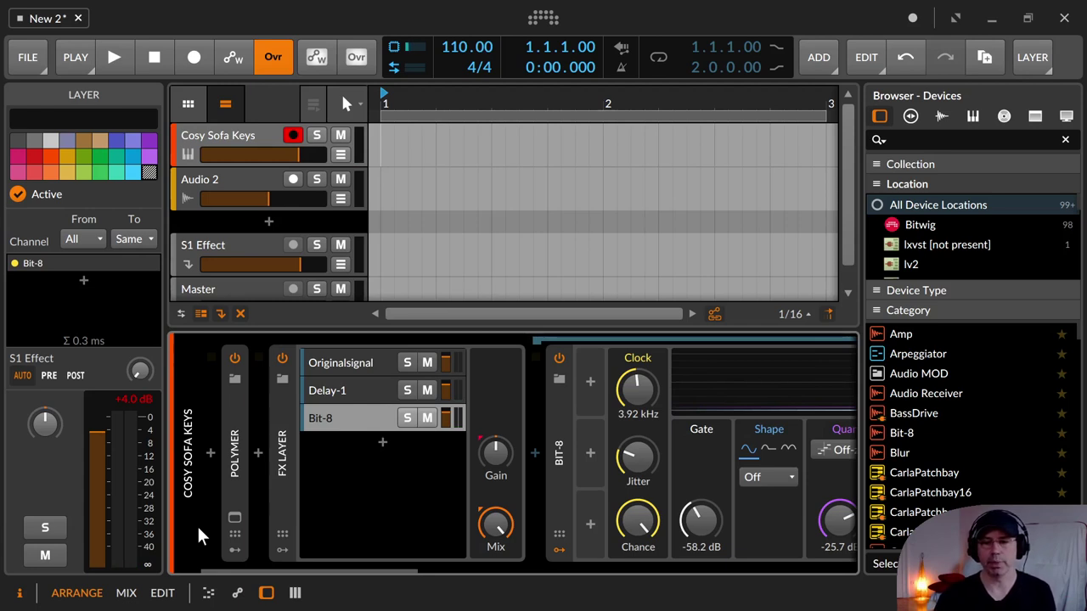
left_click(290, 415)
right_click(289, 412)
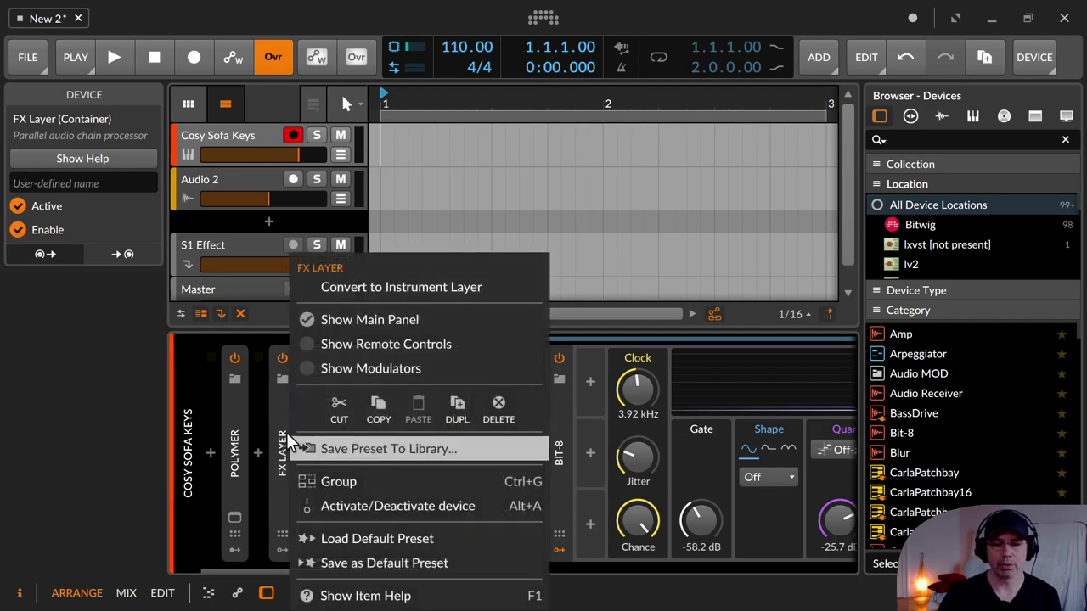
left_click(643, 178)
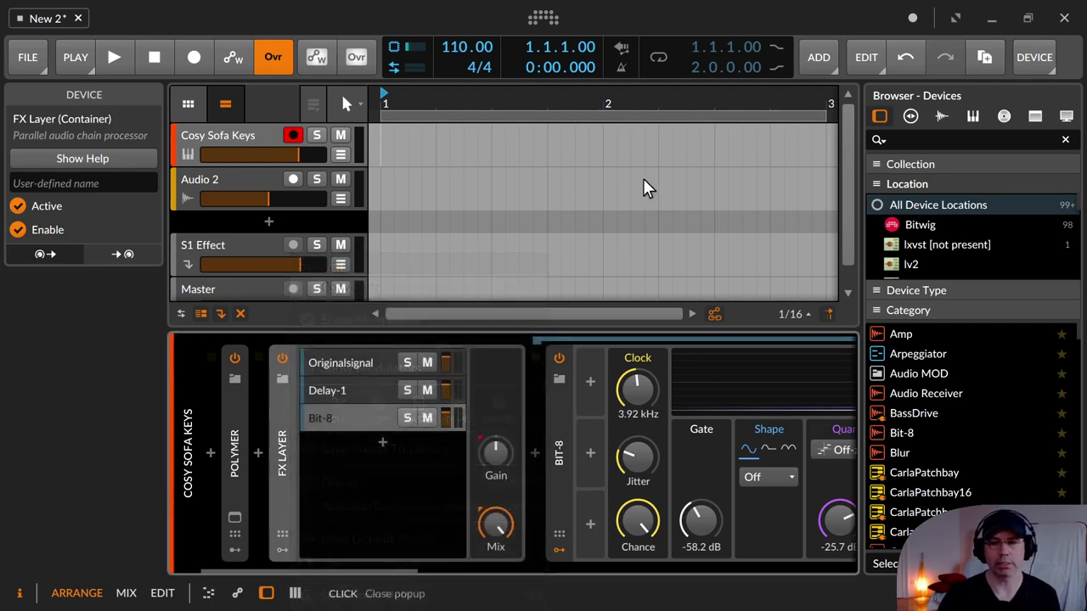